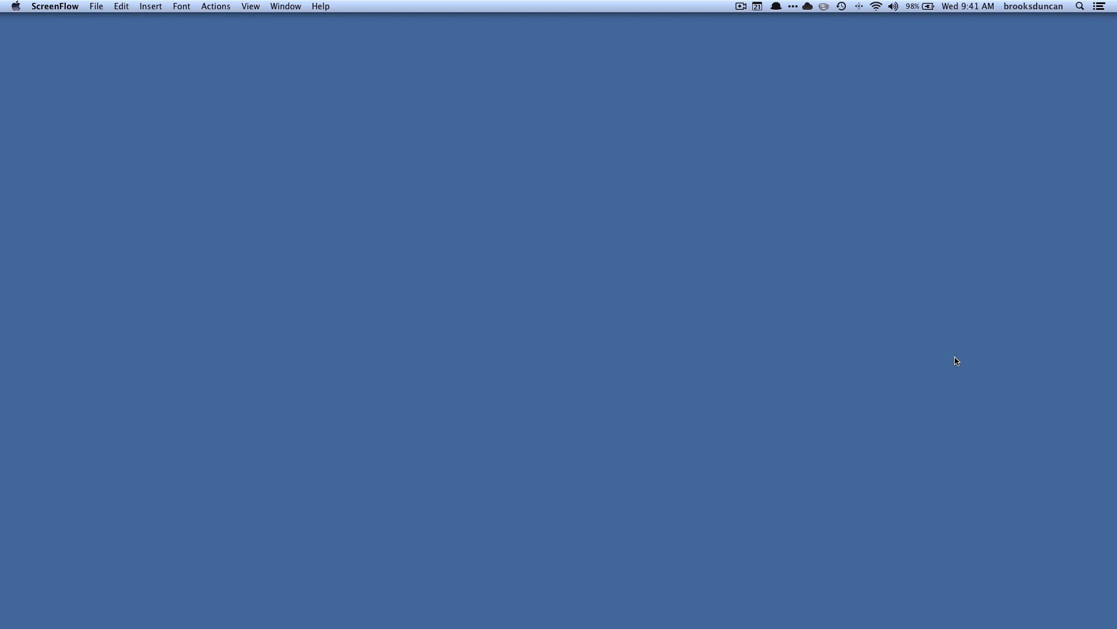
- Search Alfred for 'salomon' to list the two SportChek receipt PDFs, then clear the query
{"action": "key", "text": "alt"}
{"action": "key", "text": "alt"}
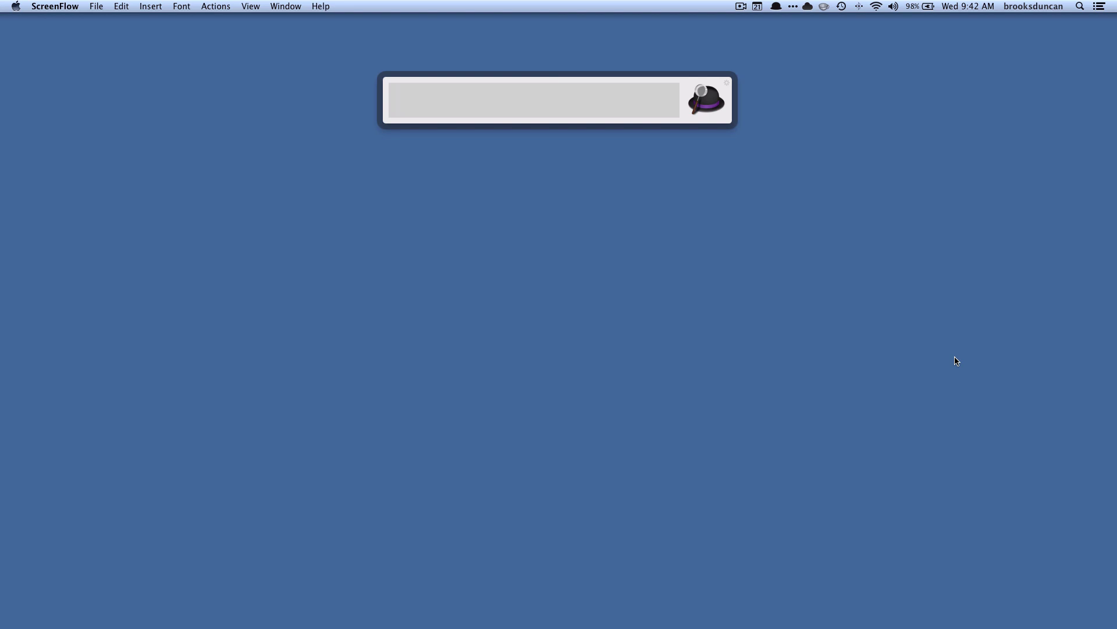
{"action": "type", "text": "salo"}
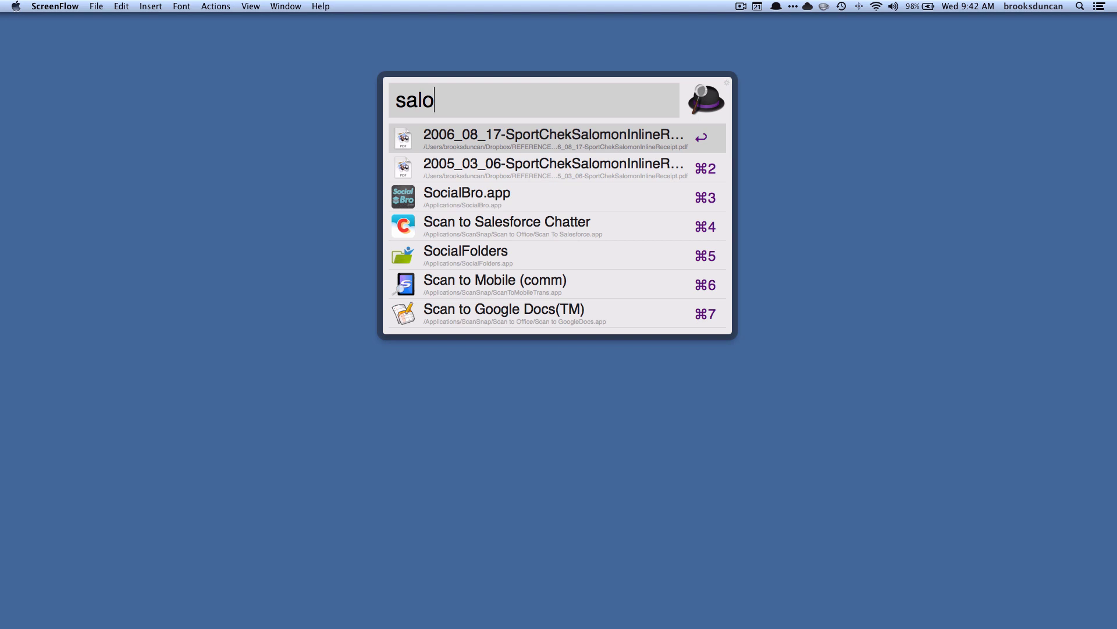
{"action": "type", "text": "mon"}
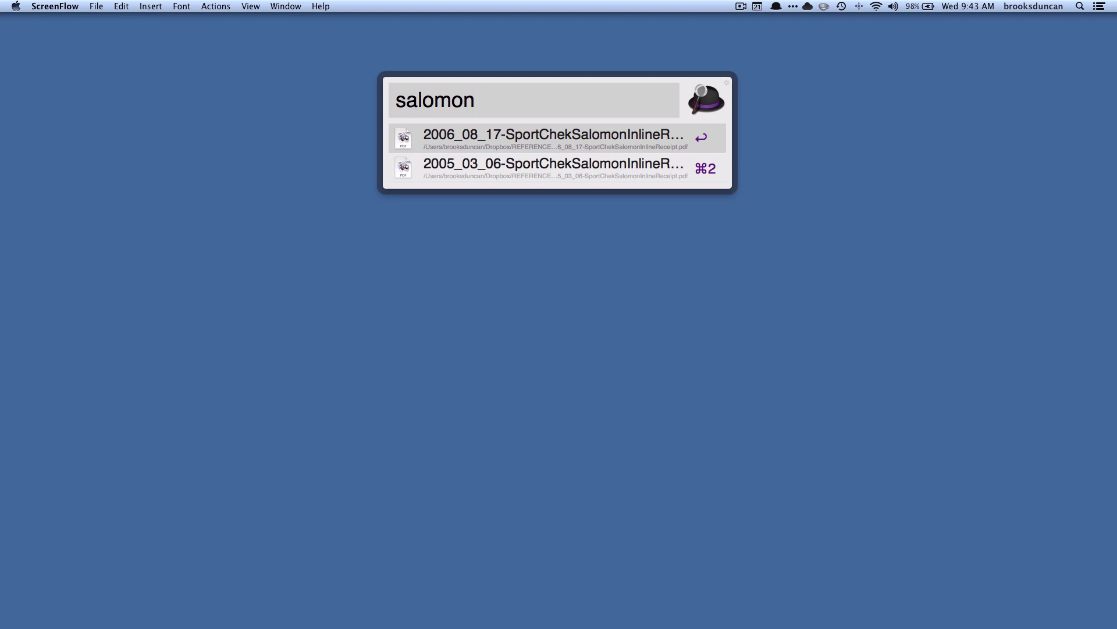
{"action": "key", "text": "BackSpace"}
{"action": "key", "text": "BackSpace"}
{"action": "key", "text": "BackSpace"}
{"action": "key", "text": "BackSpace"}
{"action": "key", "text": "BackSpace"}
{"action": "key", "text": "BackSpace"}
{"action": "key", "text": "BackSpace"}
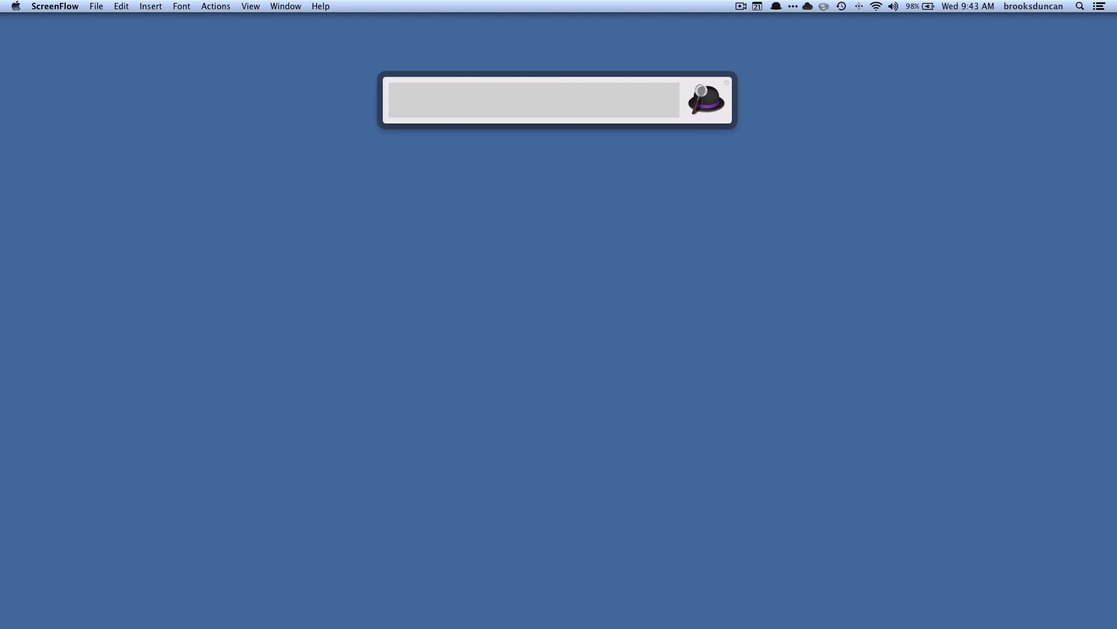
- Try 'sportchek' and 'sport chek', then settle on '2005 sport' to isolate the 2005 receipt
{"action": "type", "text": "sportchek"}
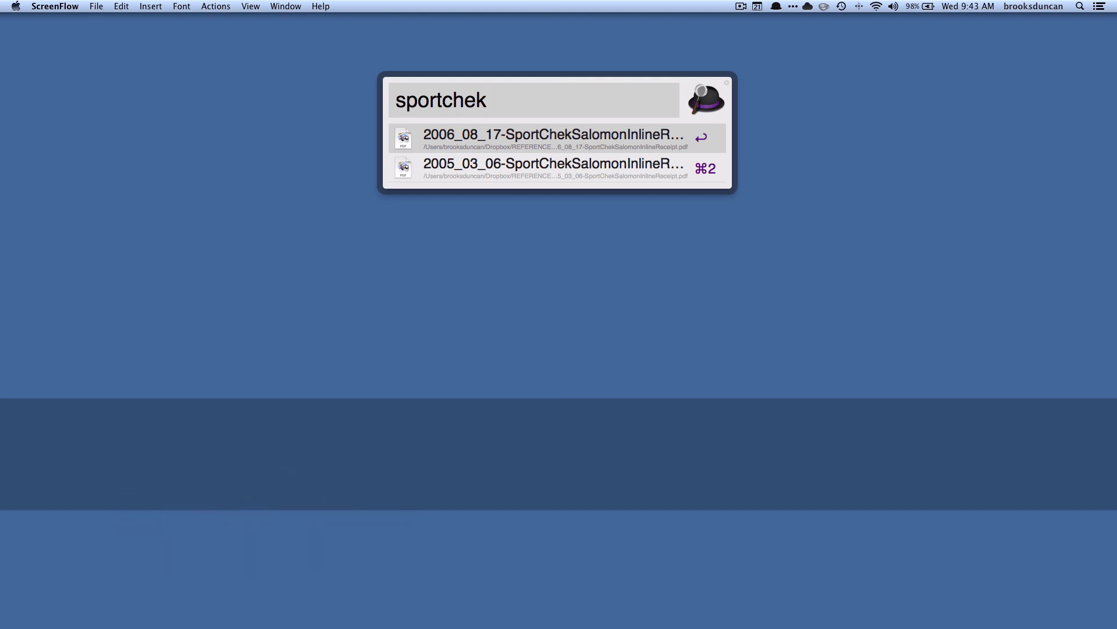
{"action": "key", "text": "BackSpace"}
{"action": "key", "text": "BackSpace"}
{"action": "key", "text": "BackSpace"}
{"action": "key", "text": "BackSpace"}
{"action": "key", "text": "BackSpace"}
{"action": "key", "text": "BackSpace"}
{"action": "key", "text": "BackSpace"}
{"action": "key", "text": "BackSpace"}
{"action": "key", "text": "BackSpace"}
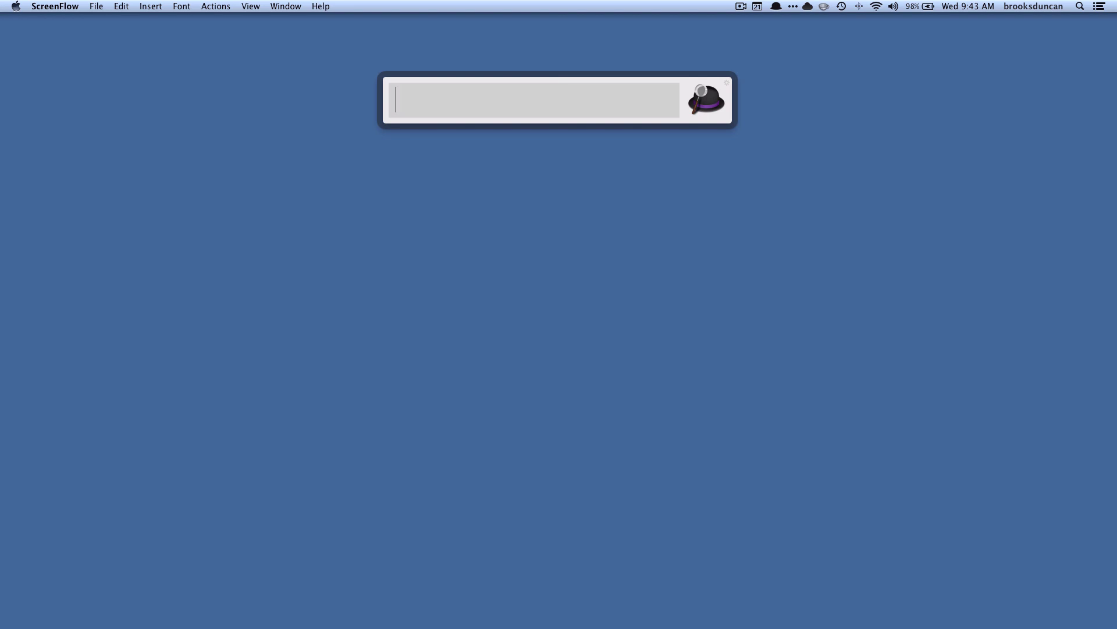
{"action": "type", "text": "sport chek"}
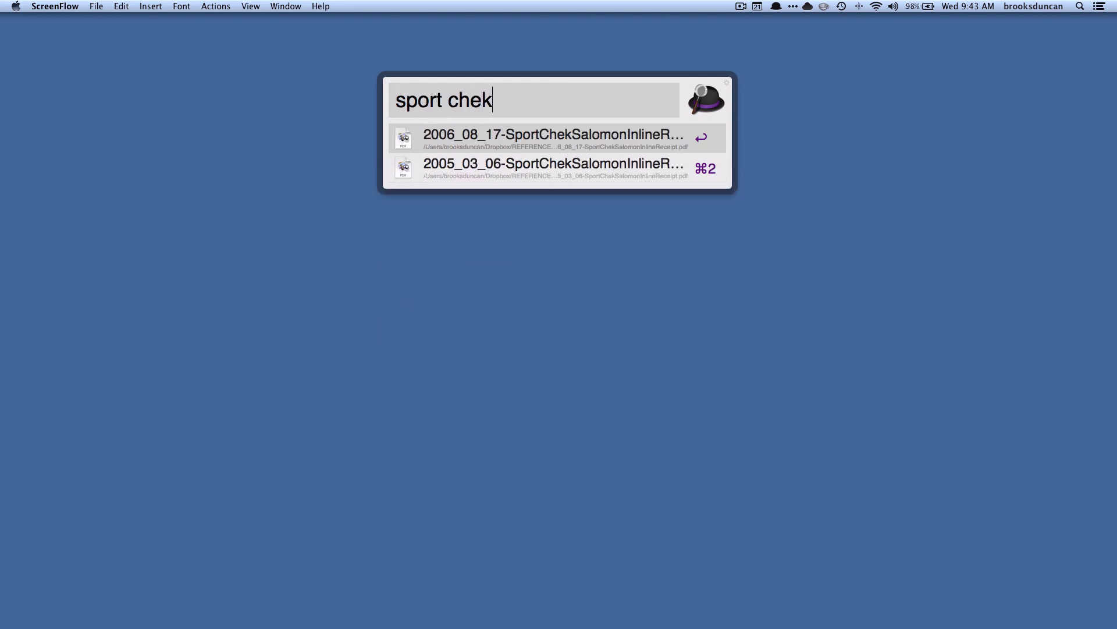
{"action": "key", "text": "BackSpace"}
{"action": "key", "text": "BackSpace"}
{"action": "key", "text": "BackSpace"}
{"action": "key", "text": "BackSpace"}
{"action": "key", "text": "BackSpace"}
{"action": "key", "text": "BackSpace"}
{"action": "key", "text": "BackSpace"}
{"action": "key", "text": "BackSpace"}
{"action": "key", "text": "BackSpace"}
{"action": "key", "text": "BackSpace"}
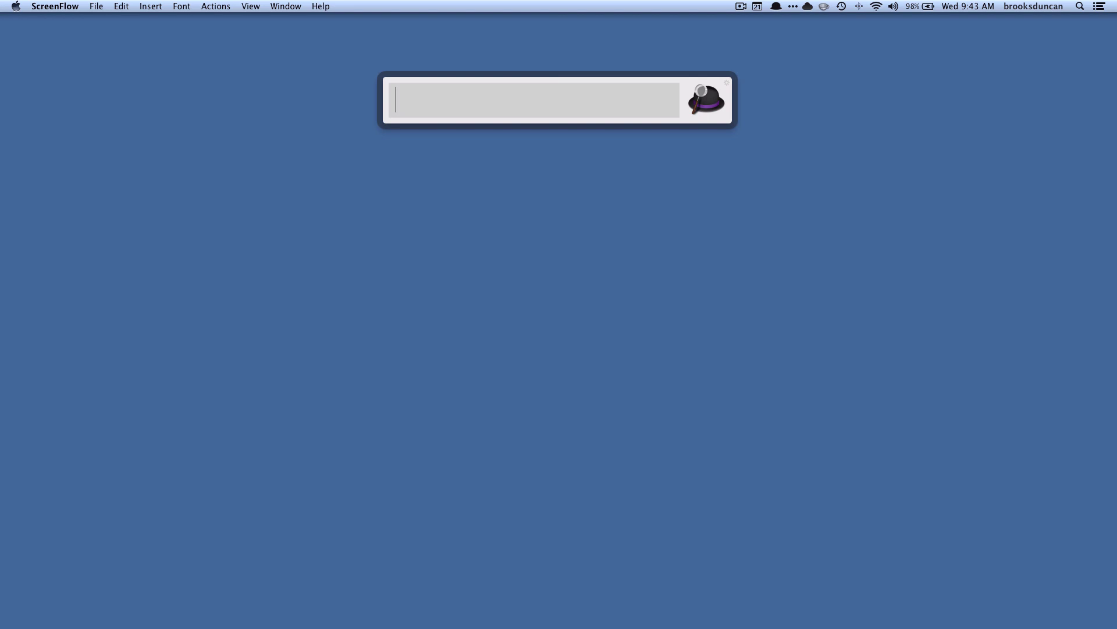
{"action": "type", "text": "20"}
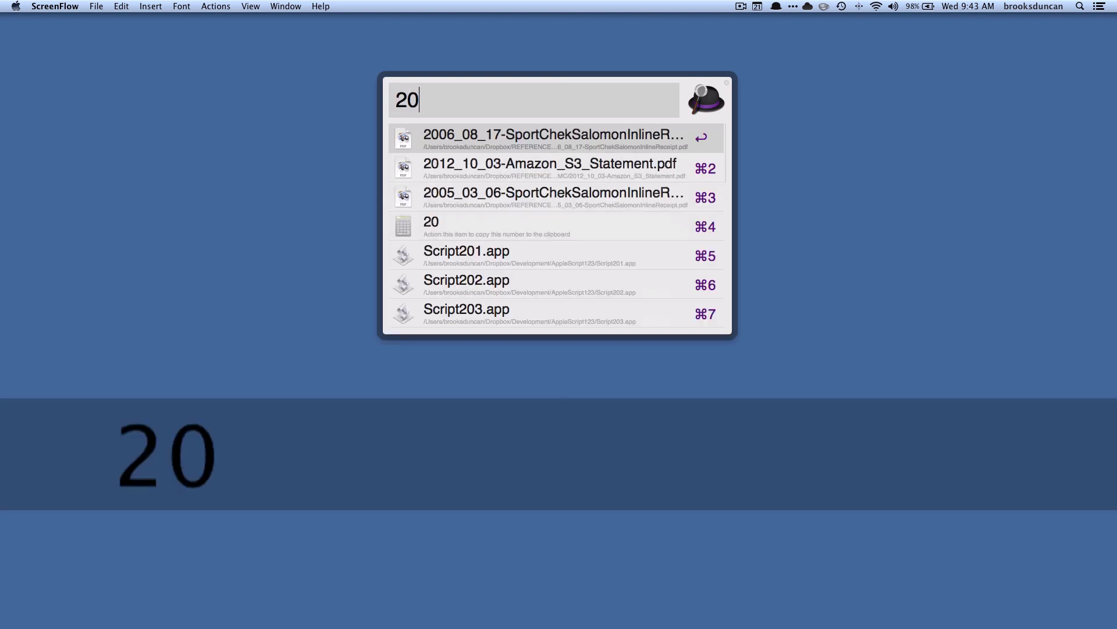
{"action": "type", "text": "05 so"}
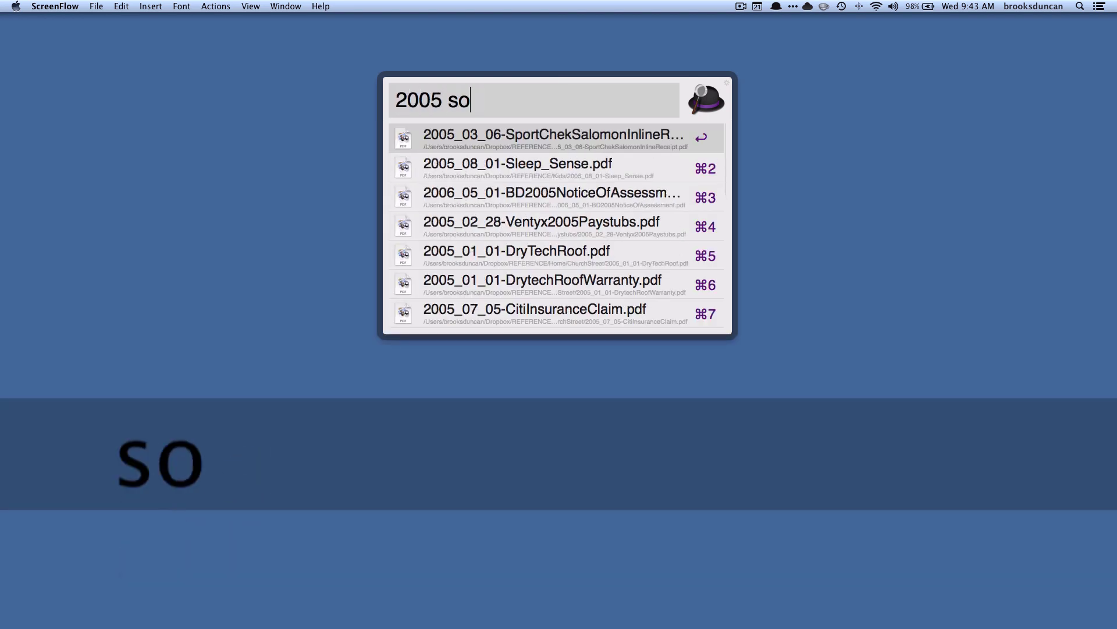
{"action": "key", "text": "BackSpace"}
{"action": "type", "text": "port"}
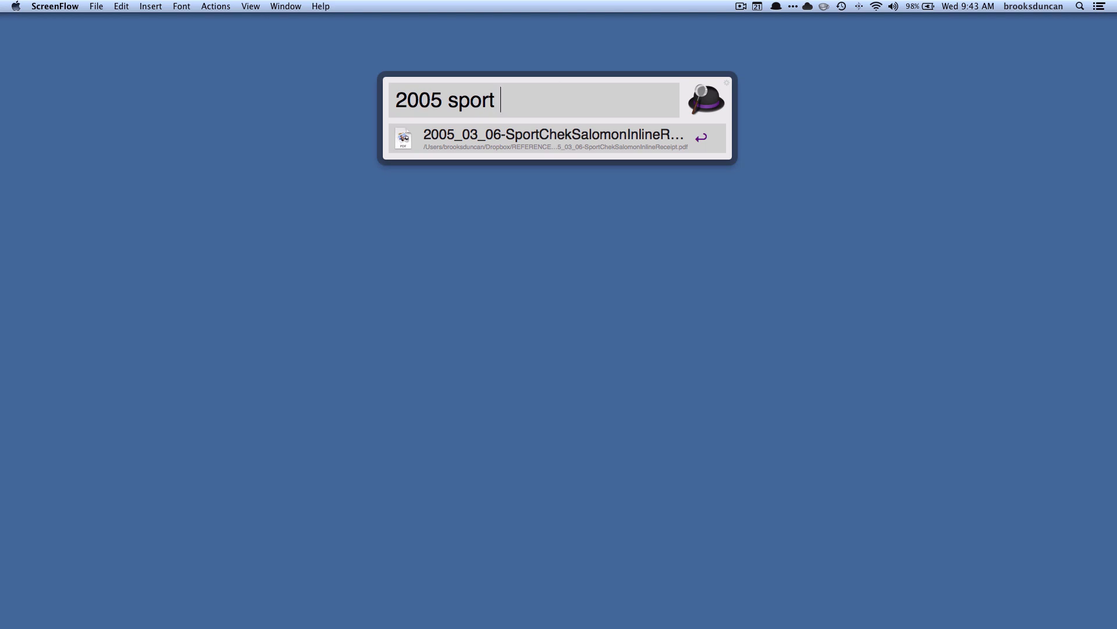
- Open the 2005 SportChek receipt in Preview, close it, then search Alfred for '2005 sport' again
{"action": "left_click", "coordinate": [685, 142]}
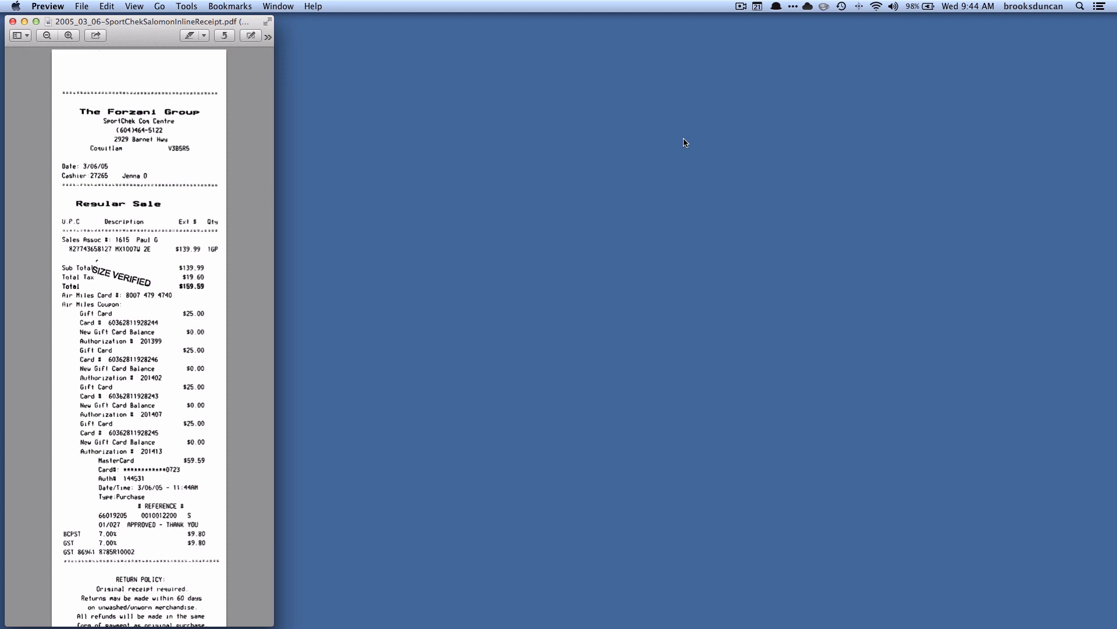
{"action": "key", "text": "super+w"}
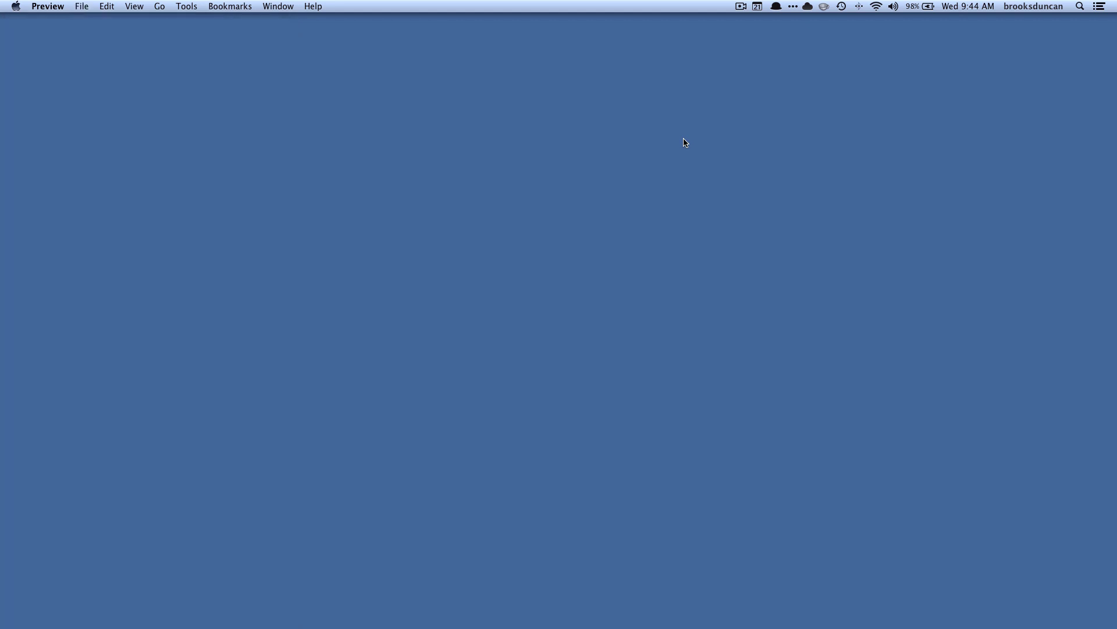
{"action": "key", "text": "ctrl+space"}
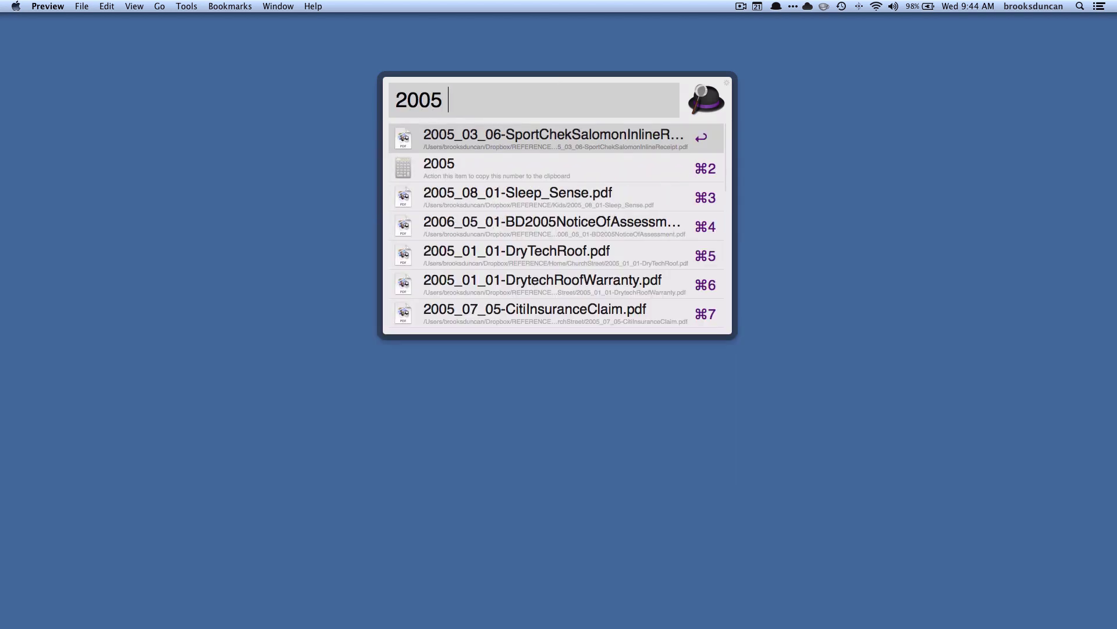
{"action": "type", "text": "rt"}
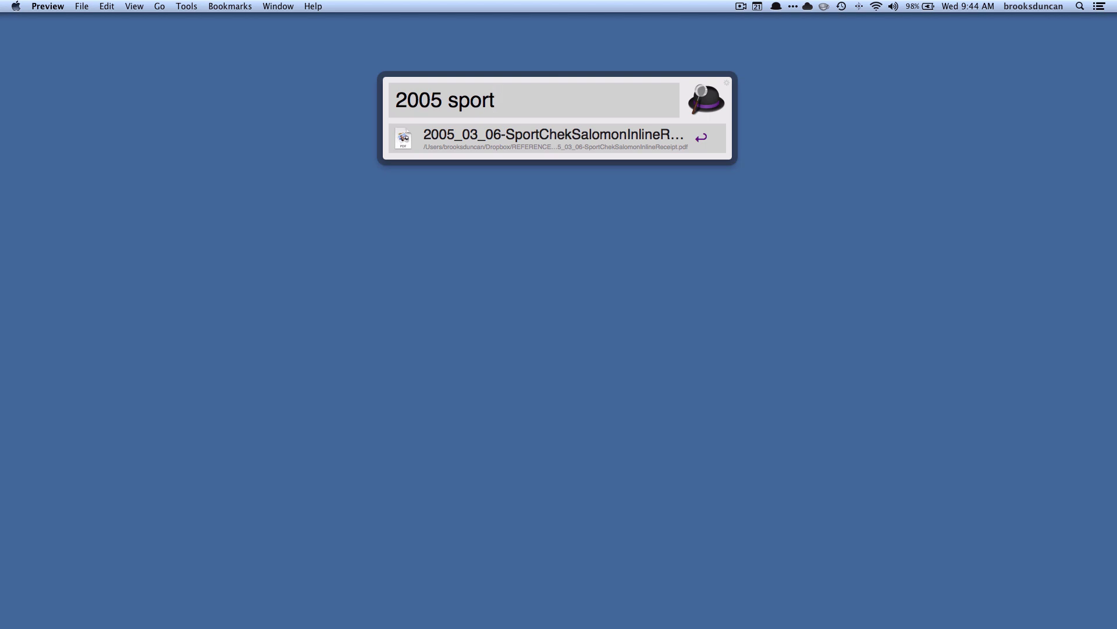
- Show the receipt's file actions and its Open With app list, then return to the actions
{"action": "key", "text": "Right"}
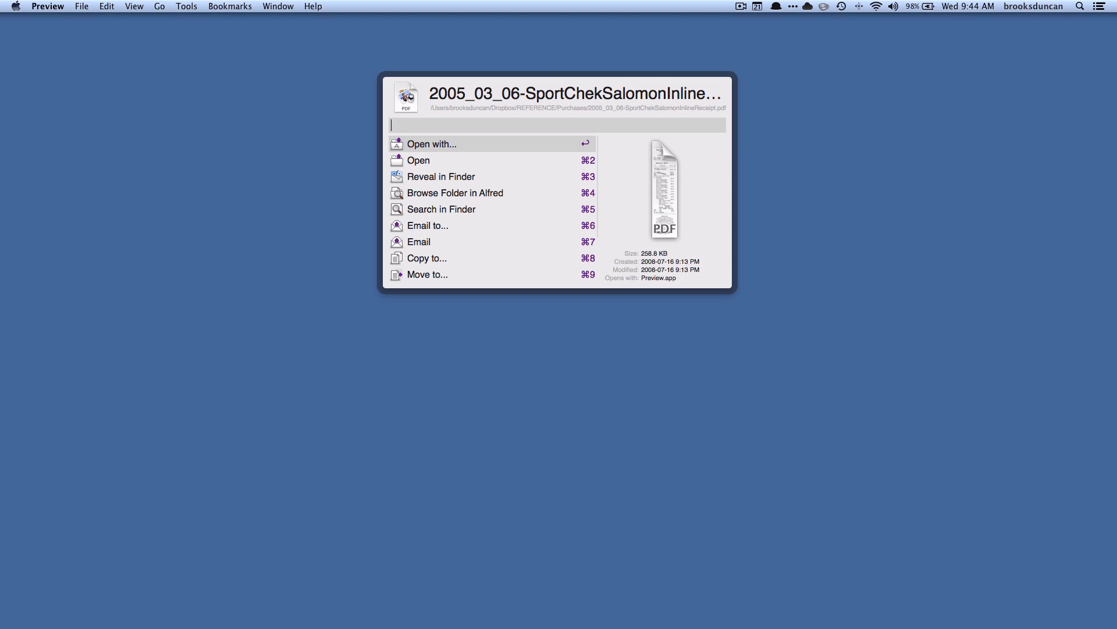
{"action": "key", "text": "Return"}
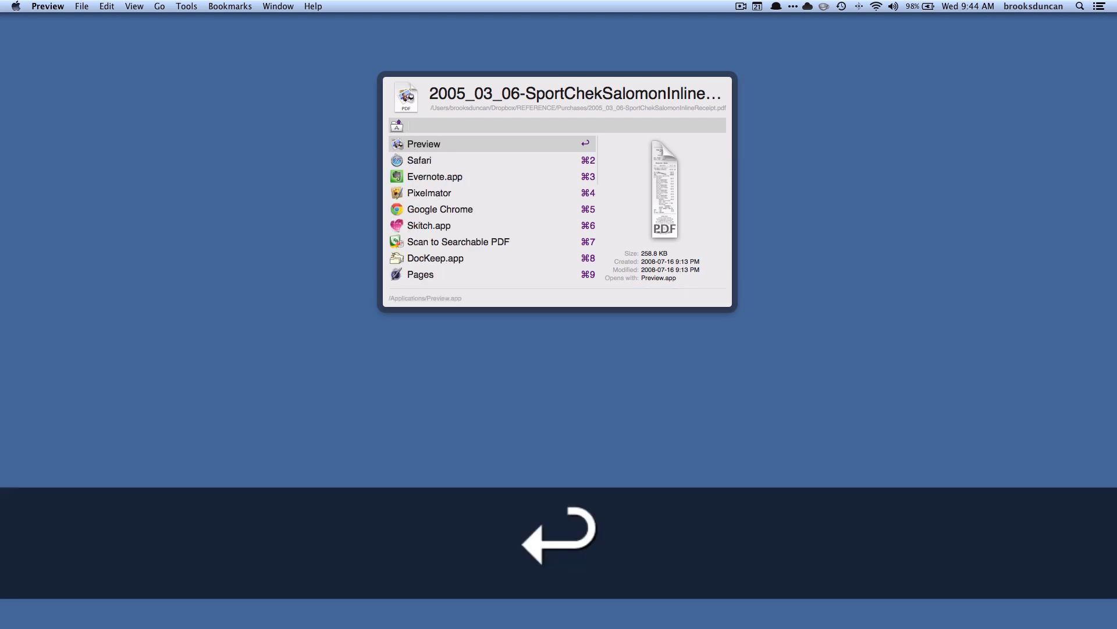
{"action": "key", "text": "Escape"}
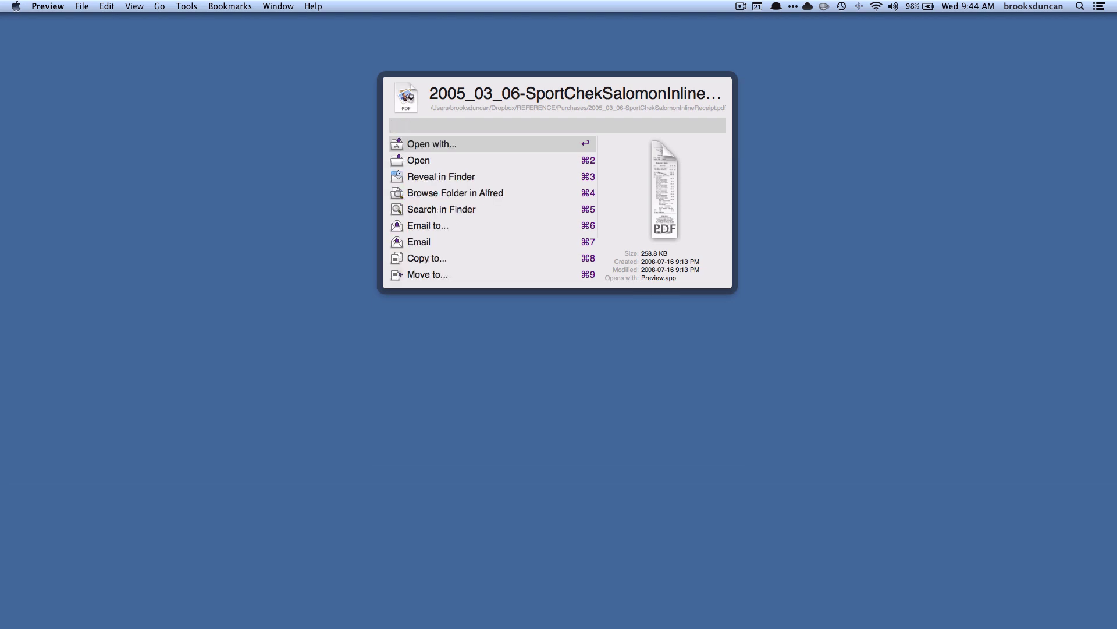
- Browse down the receipt's file actions list to Copy Path to Clipboard and back to the top
{"action": "key", "text": "Down"}
{"action": "key", "text": "Down"}
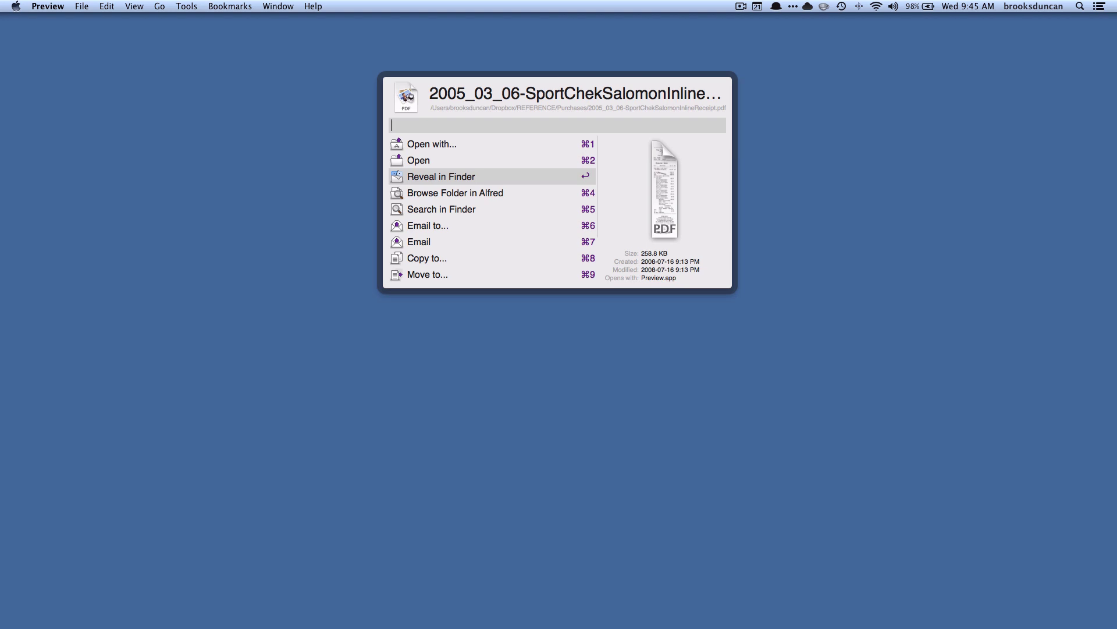
{"action": "key", "text": "Down"}
{"action": "key", "text": "Down"}
{"action": "key", "text": "Down"}
{"action": "key", "text": "Down"}
{"action": "key", "text": "Down"}
{"action": "key", "text": "Down"}
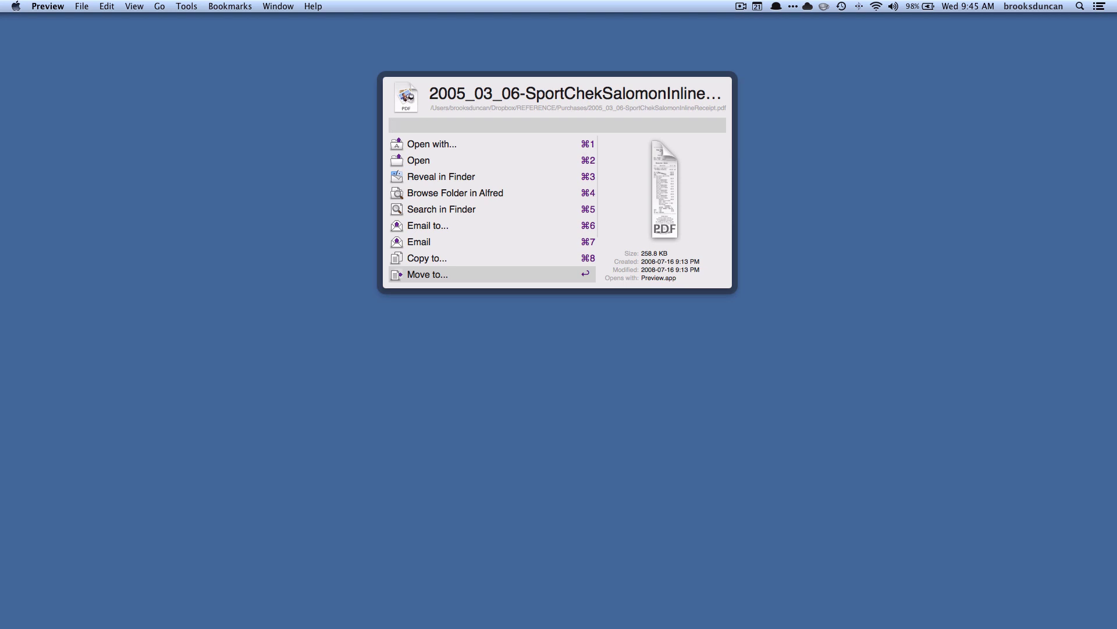
{"action": "key", "text": "Down"}
{"action": "key", "text": "Down"}
{"action": "key", "text": "Down"}
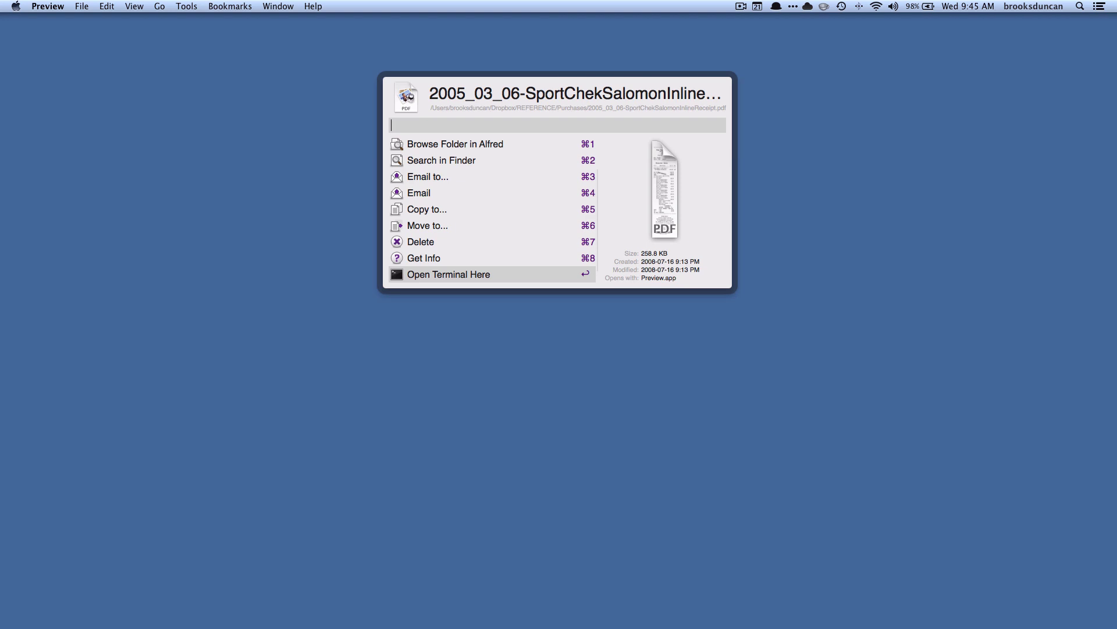
{"action": "key", "text": "Down"}
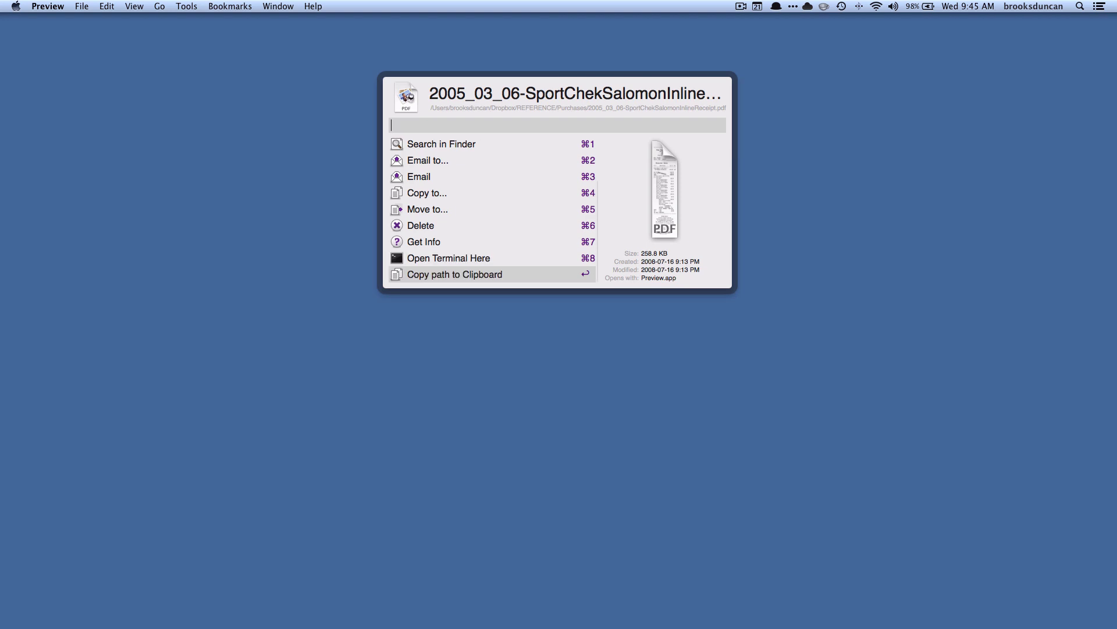
{"action": "key", "text": "Down"}
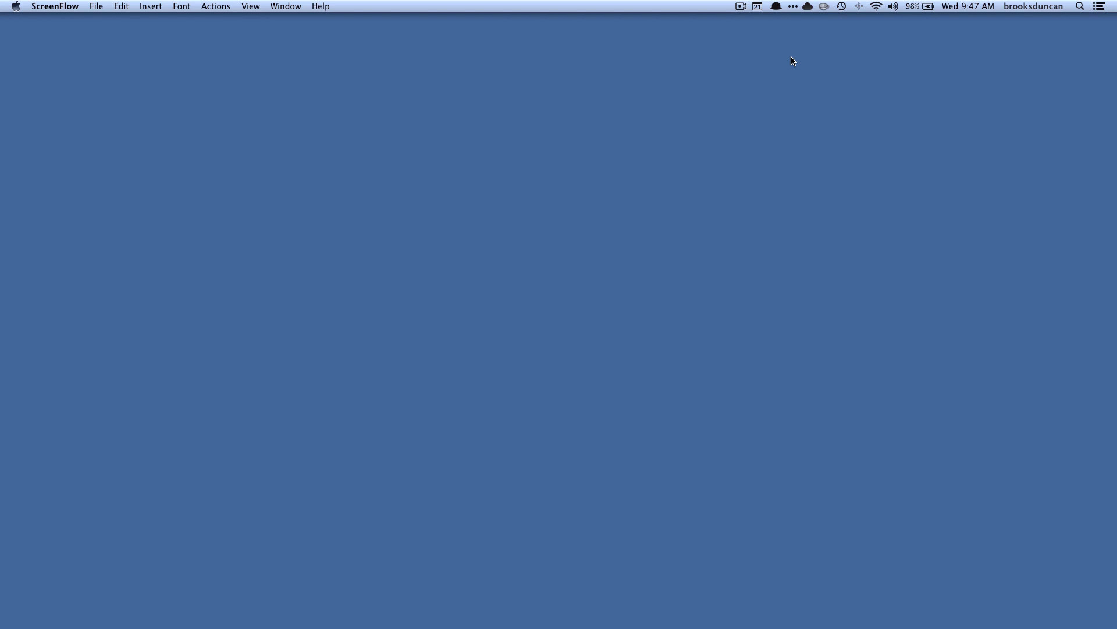
- Open Alfred Preferences from the menu-bar icon, showing the File Search keywords page
{"action": "left_click", "coordinate": [776, 6]}
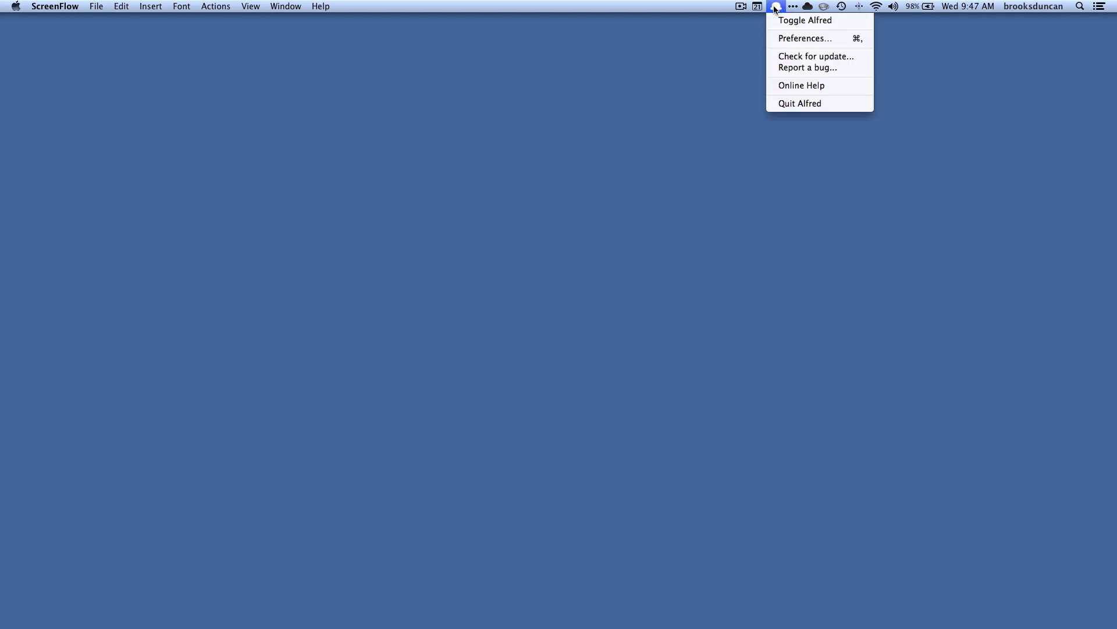
{"action": "left_click", "coordinate": [796, 38]}
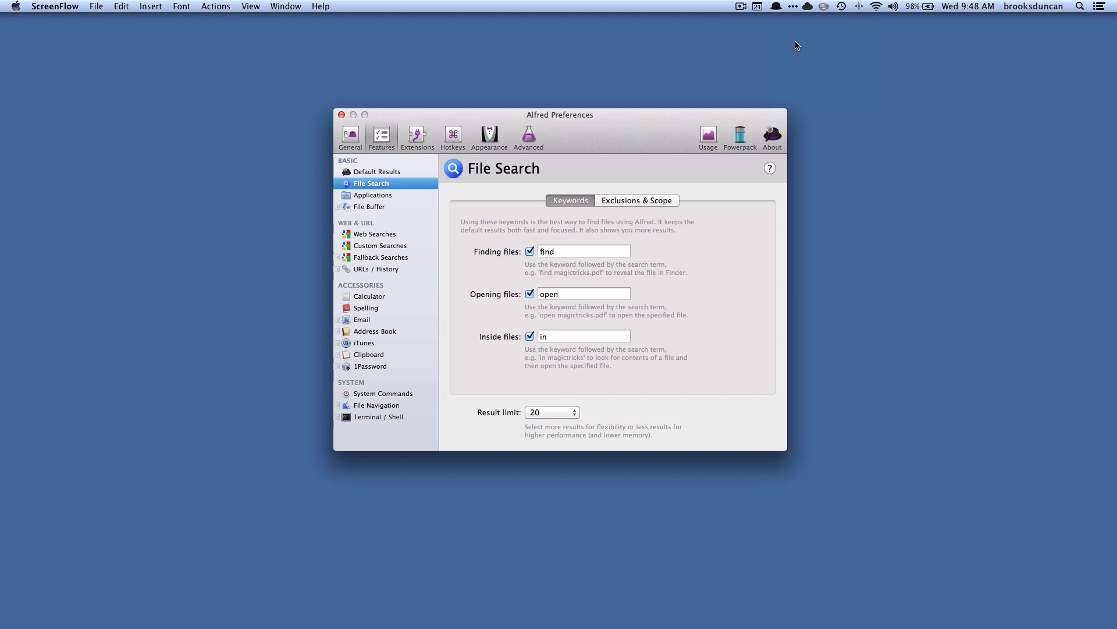